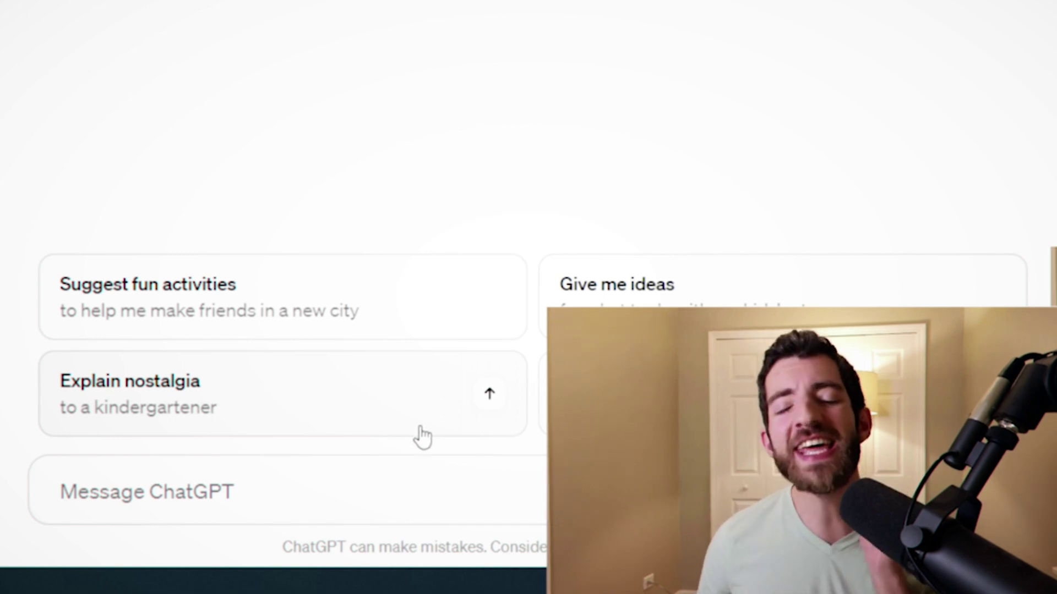
Step: Send ChatGPT the prompt template for a pollinations URL of a retro comic-book Elon Musk cartoon
click(330, 476)
key(ctrl+v)
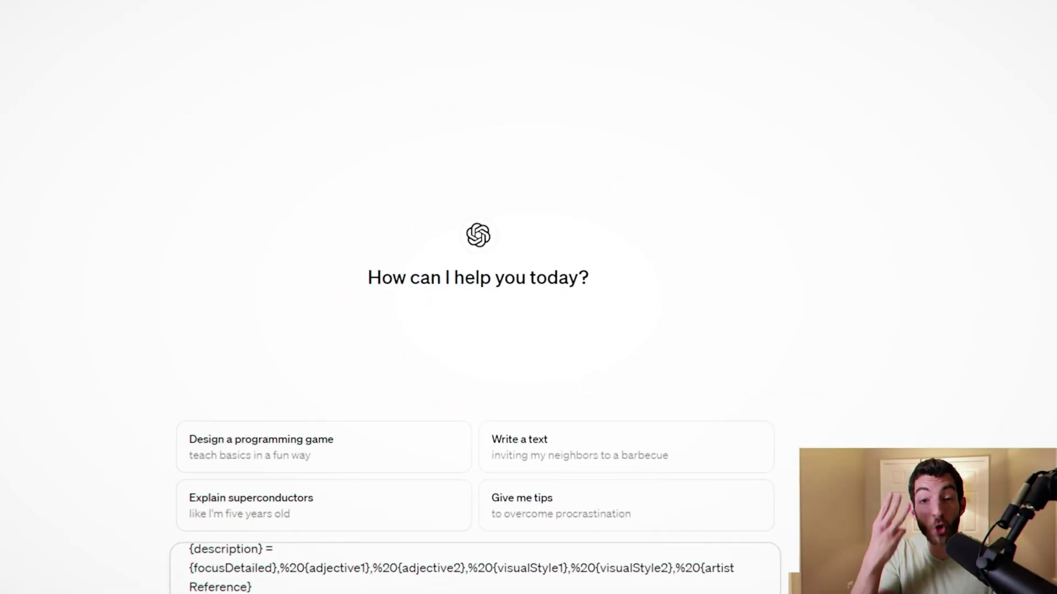
key(Return)
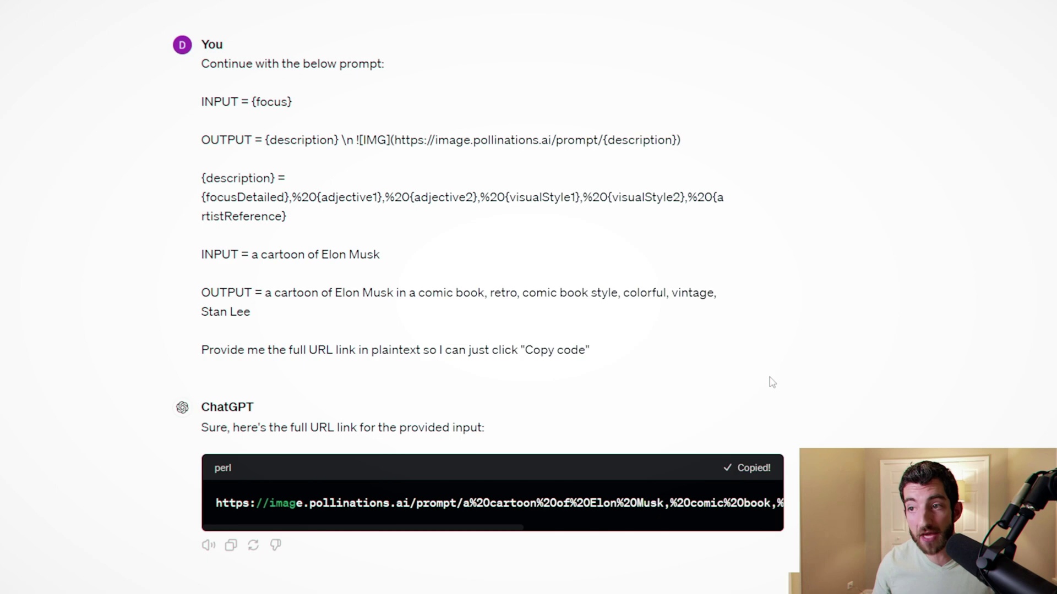
Step: Load the copied pollinations image URL in a new browser tab
key(ctrl+t)
key(ctrl+v)
key(Return)
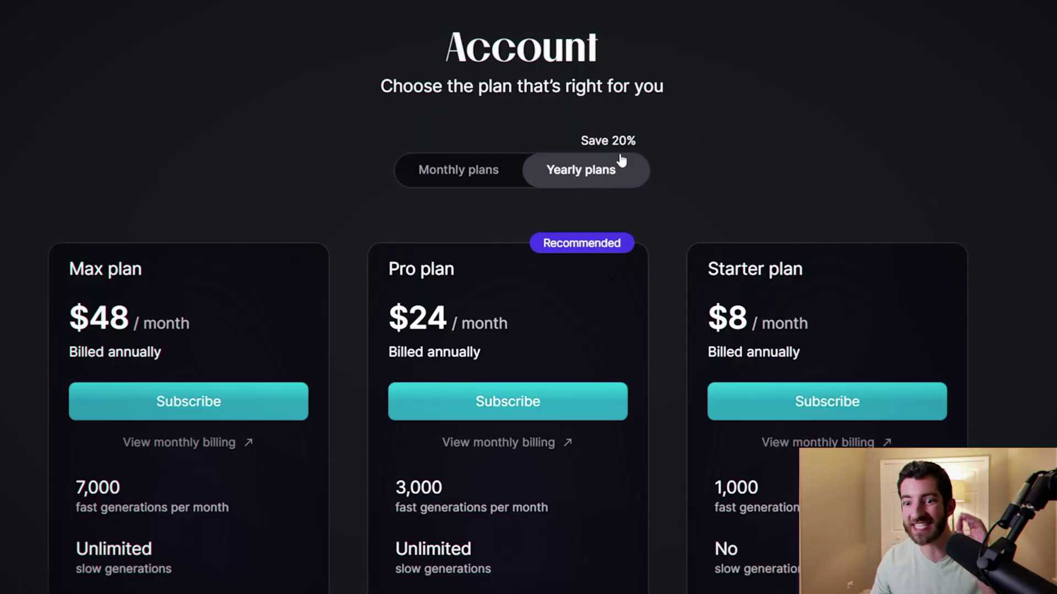
Step: Scroll Lexica's yearly plans down to the FAQ and highlight the 0 of 48 weekly images line
scroll(151, 207, down, 10)
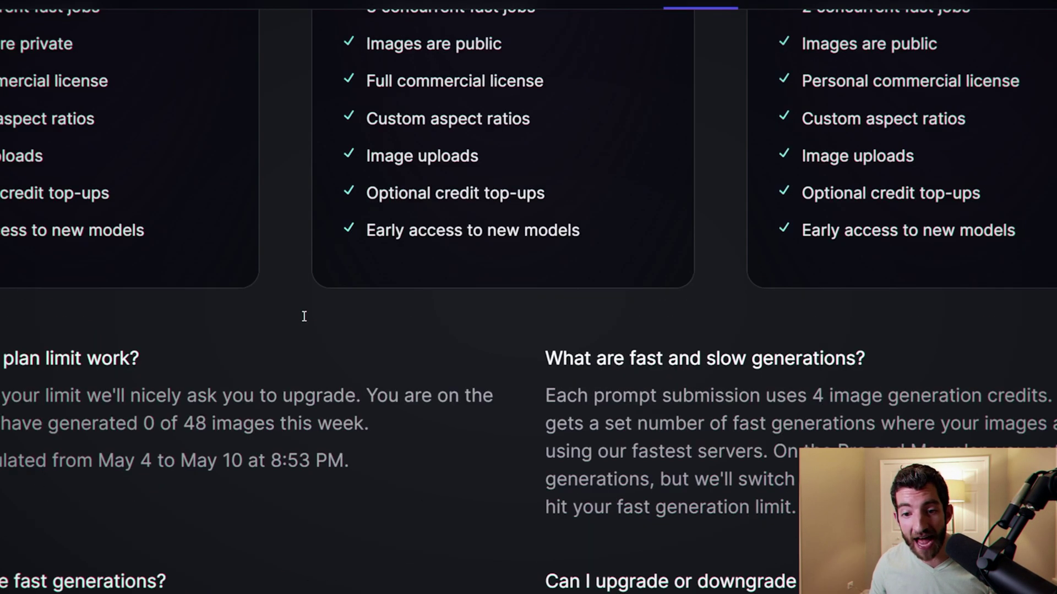
scroll(275, 311, down, 4)
drag(184, 236, 362, 236)
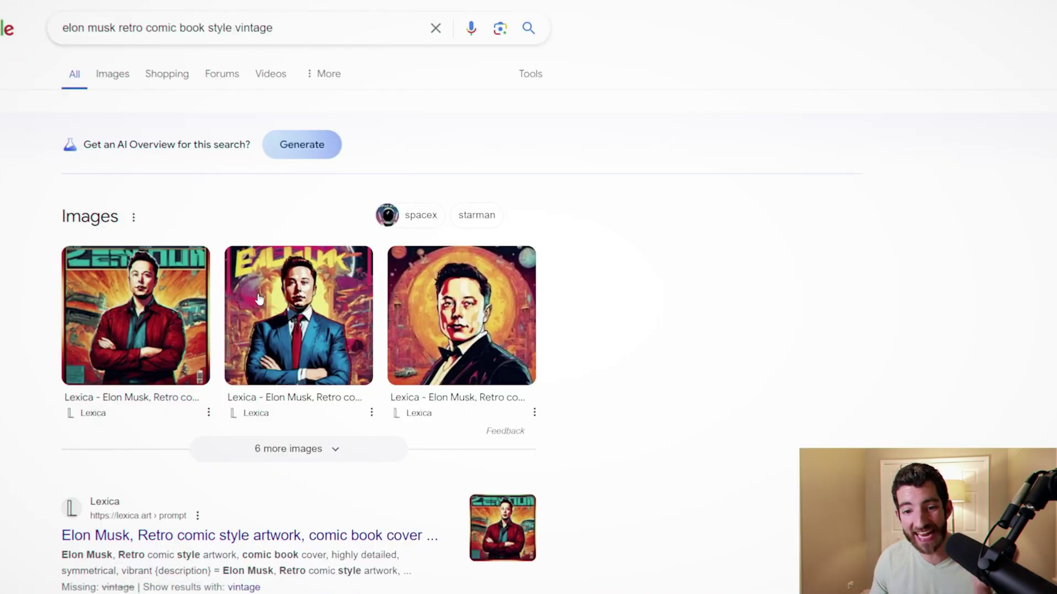
Step: Enlarge the second Lexica Elon Musk comic result and revisualize it with Synthesys X
click(259, 299)
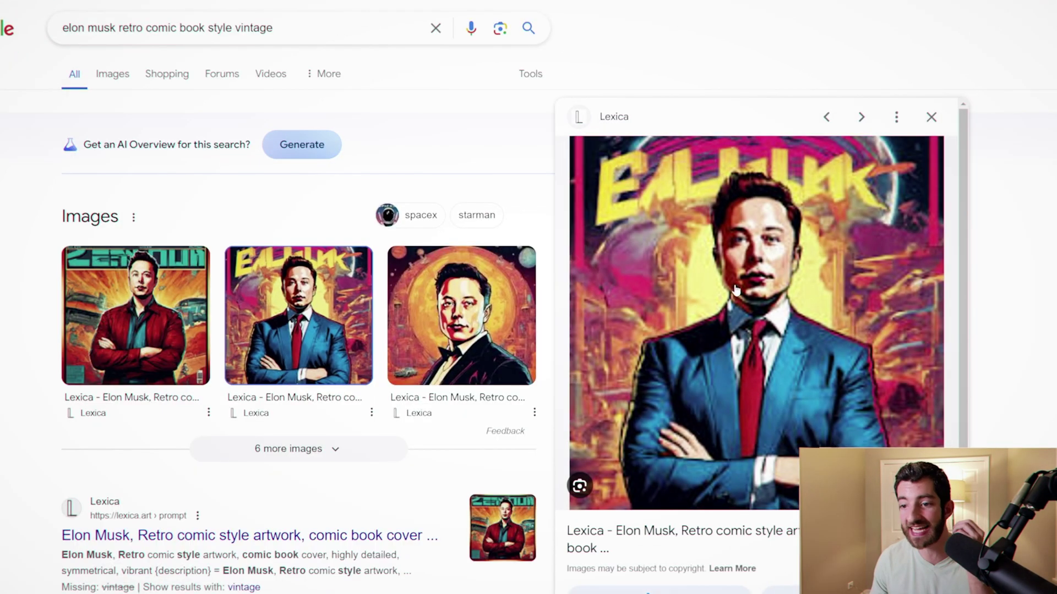
right_click(777, 294)
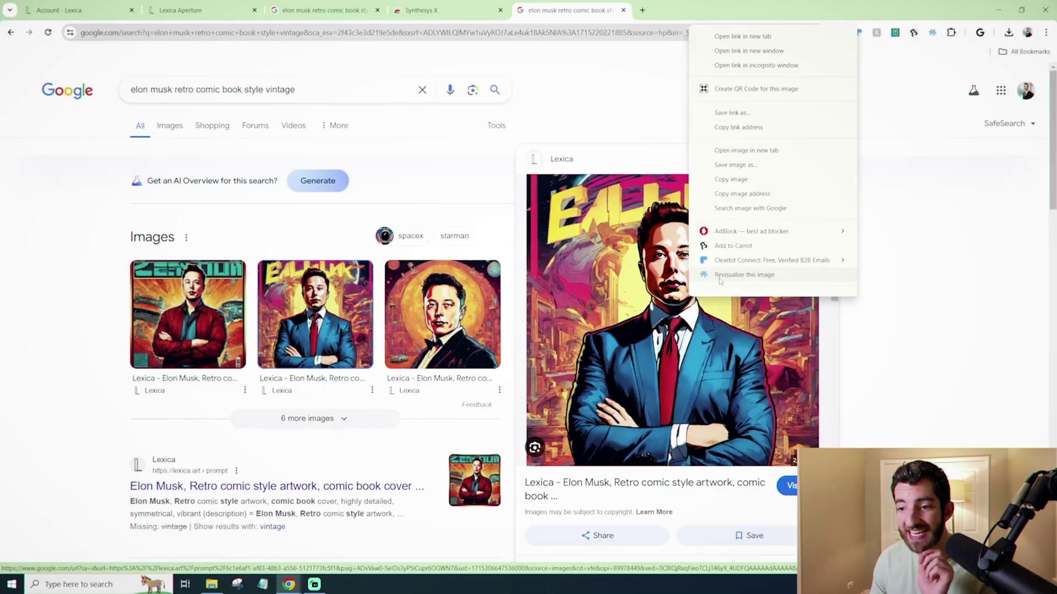
click(816, 269)
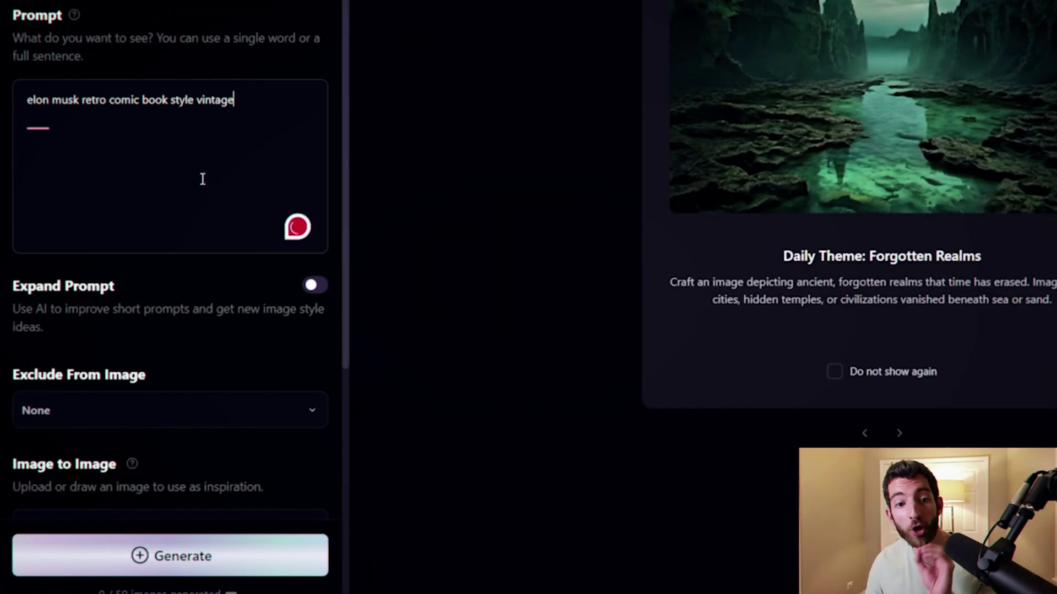
Step: Generate the retro comic-book Elon Musk image and highlight the Free plan's 'Use images commercially' term
click(188, 557)
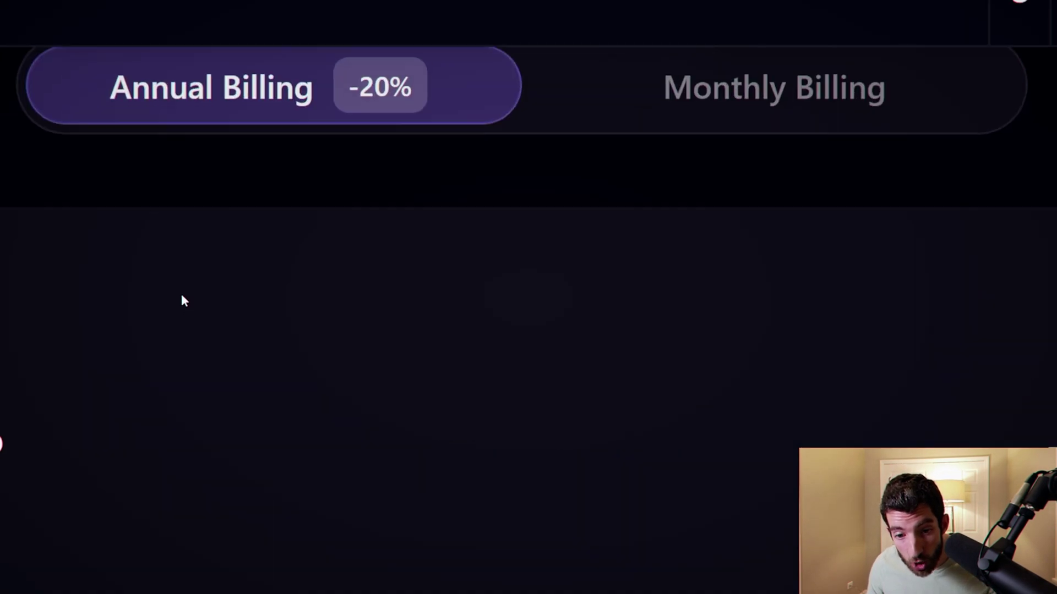
scroll(211, 306, down, 2)
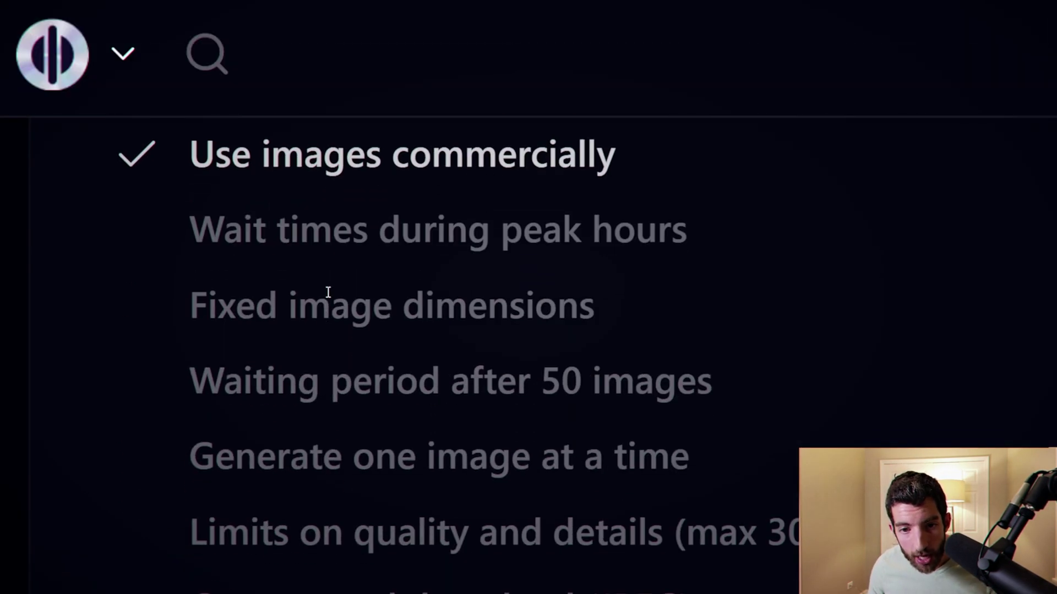
drag(189, 156, 597, 157)
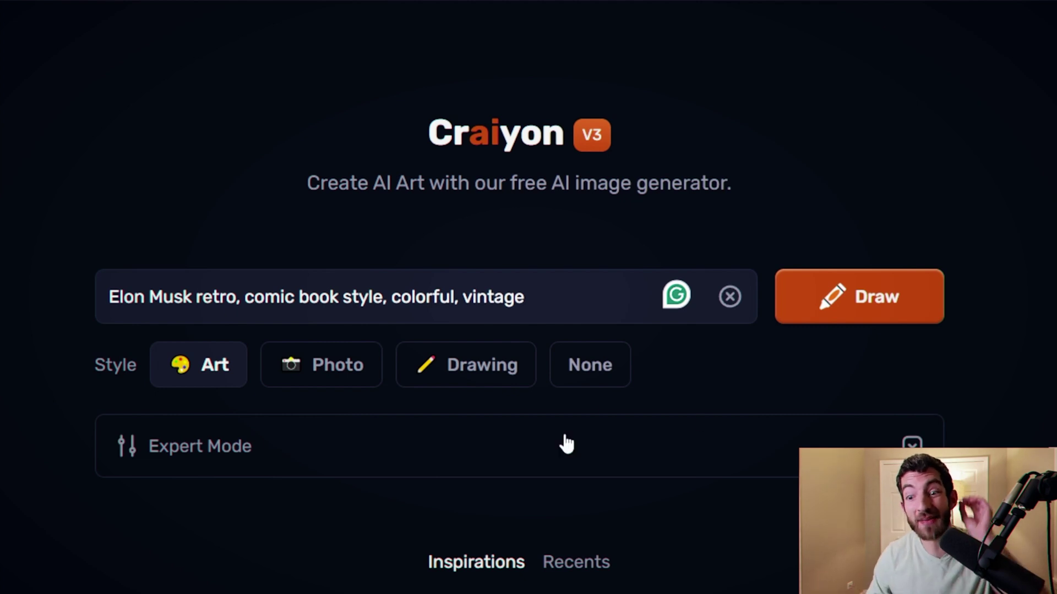
Step: Draw Art-style images from the colorful vintage Elon Musk prompt and scroll down to the results grid
click(894, 303)
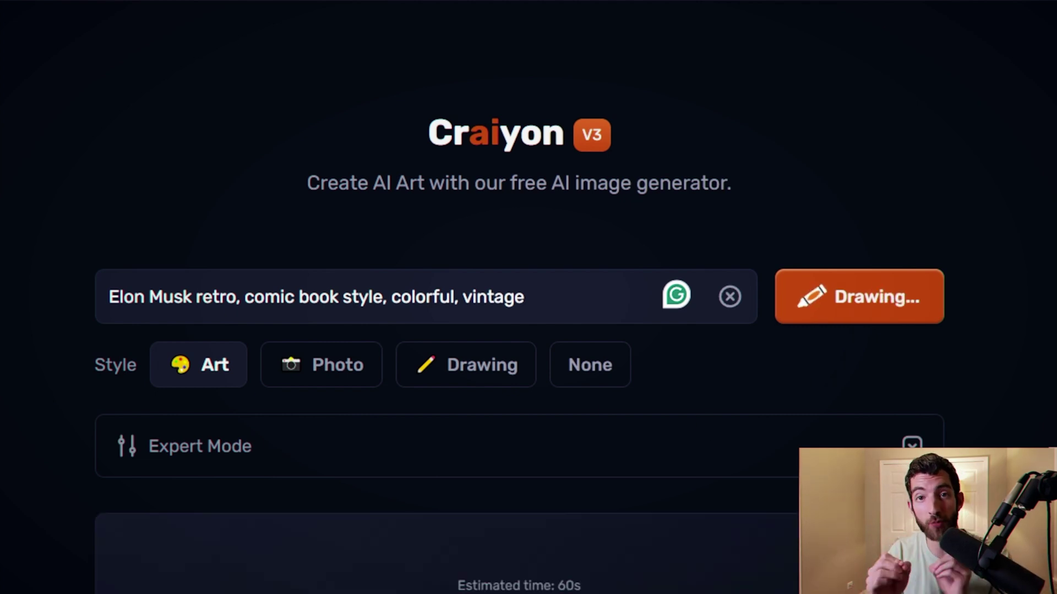
scroll(868, 363, down, 3)
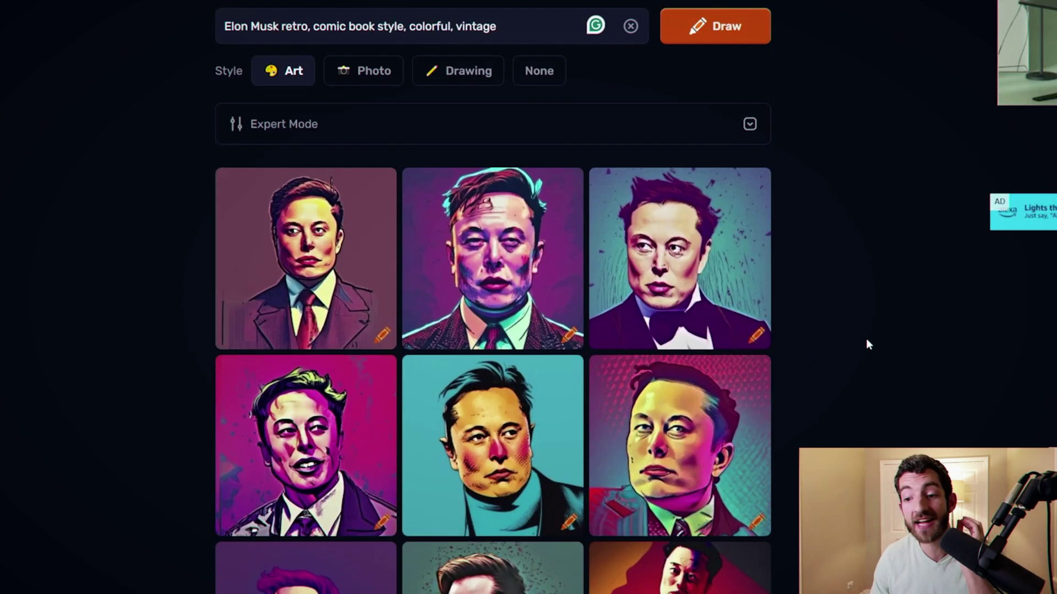
scroll(852, 359, down, 4)
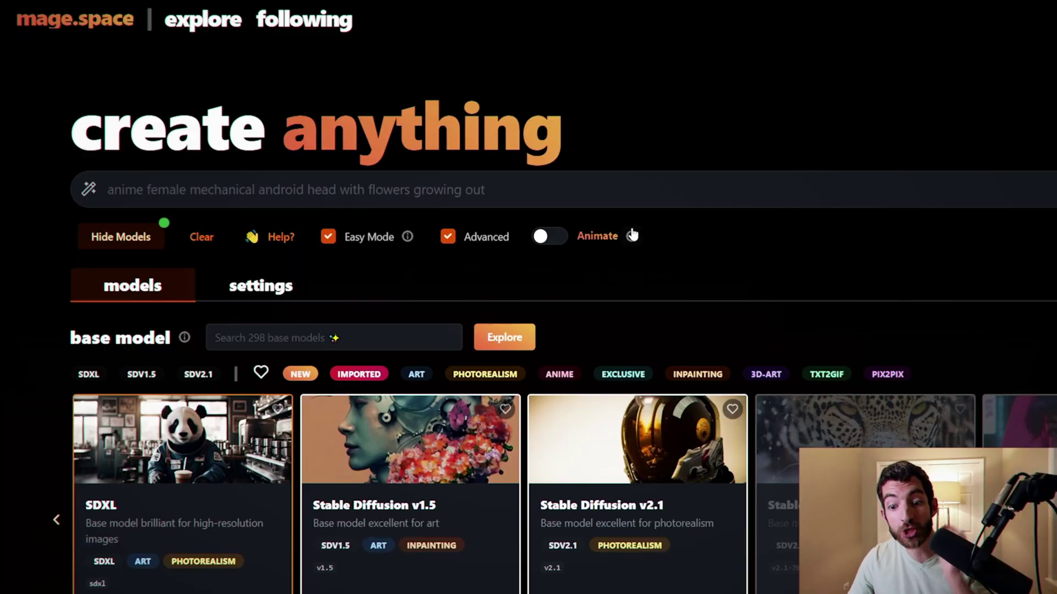
Step: Highlight the image's model and version details, close the details view, and head to Membership
scroll(631, 236, down, 3)
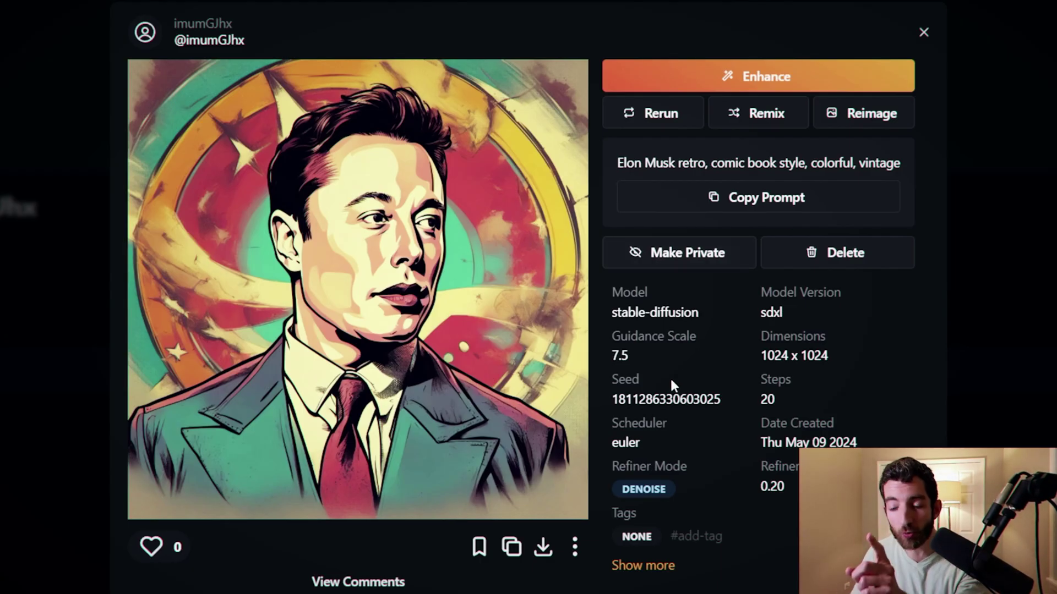
drag(637, 318, 701, 321)
click(633, 352)
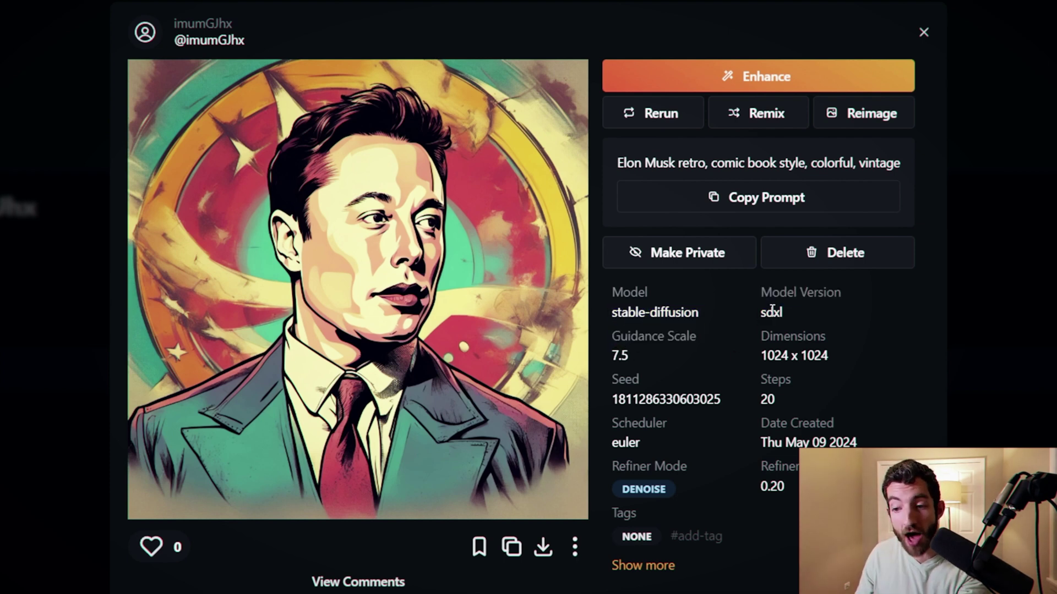
key(Escape)
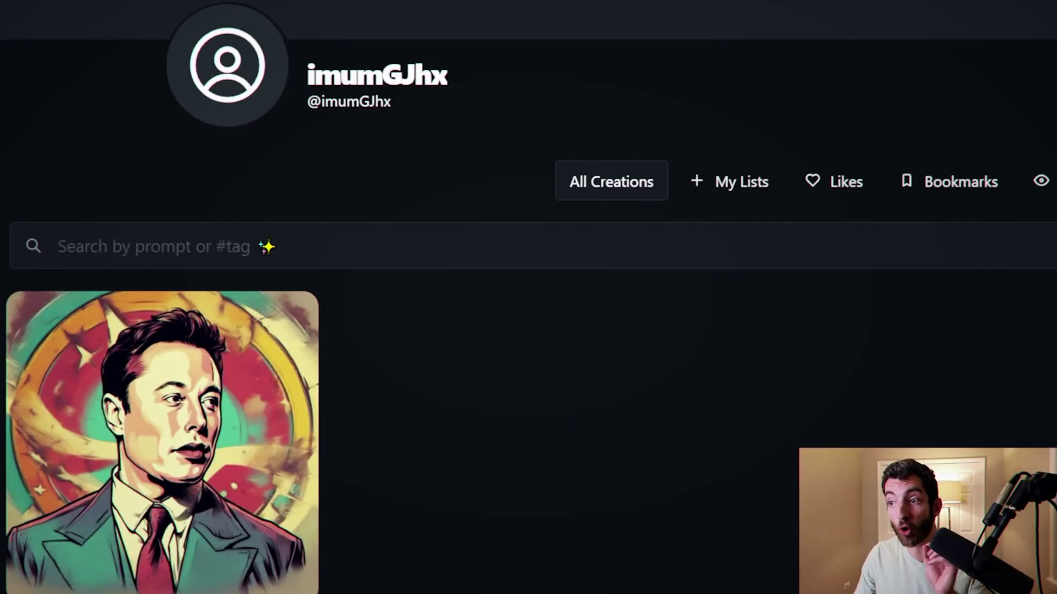
mouse_move(222, 380)
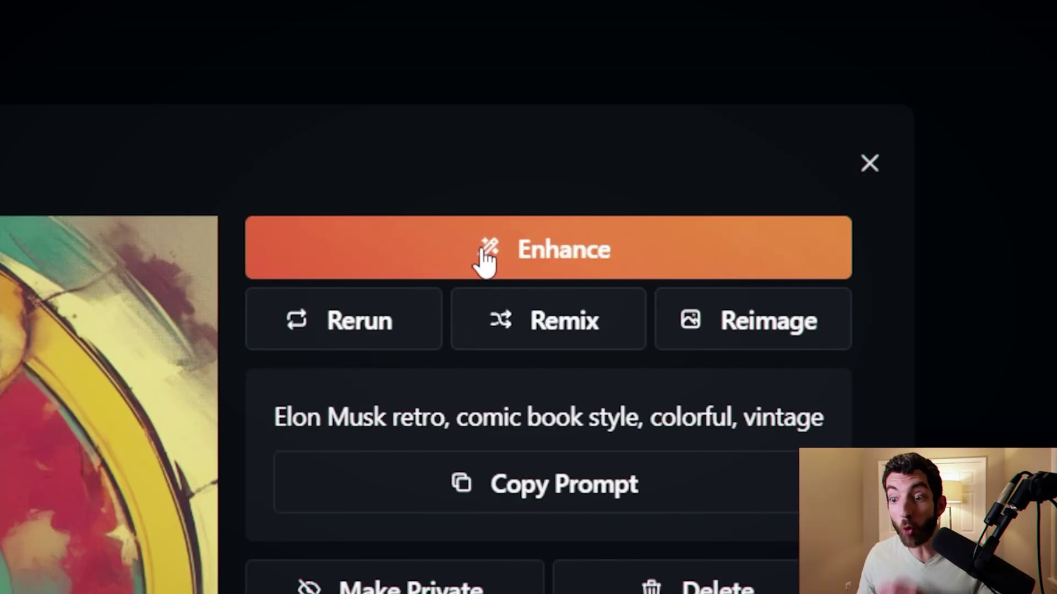
Step: Enhance the Elon Musk image with Upscale + Face Fix
click(479, 254)
click(534, 316)
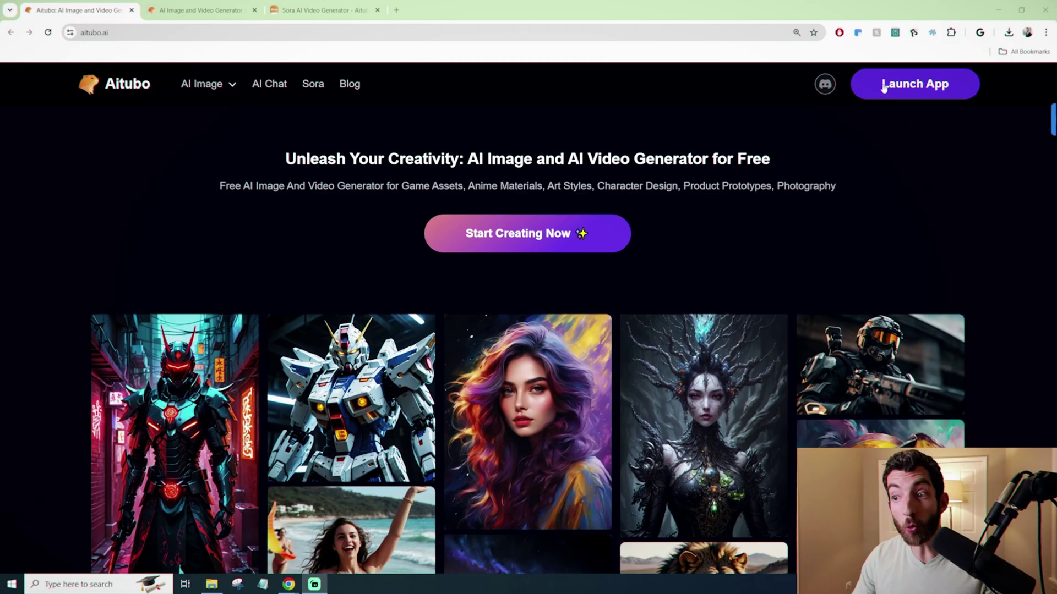
Step: Launch Aitubo's image generator, paste the Elon Musk Stan Lee comic prompt, and choose the Evolution pipeline
click(887, 84)
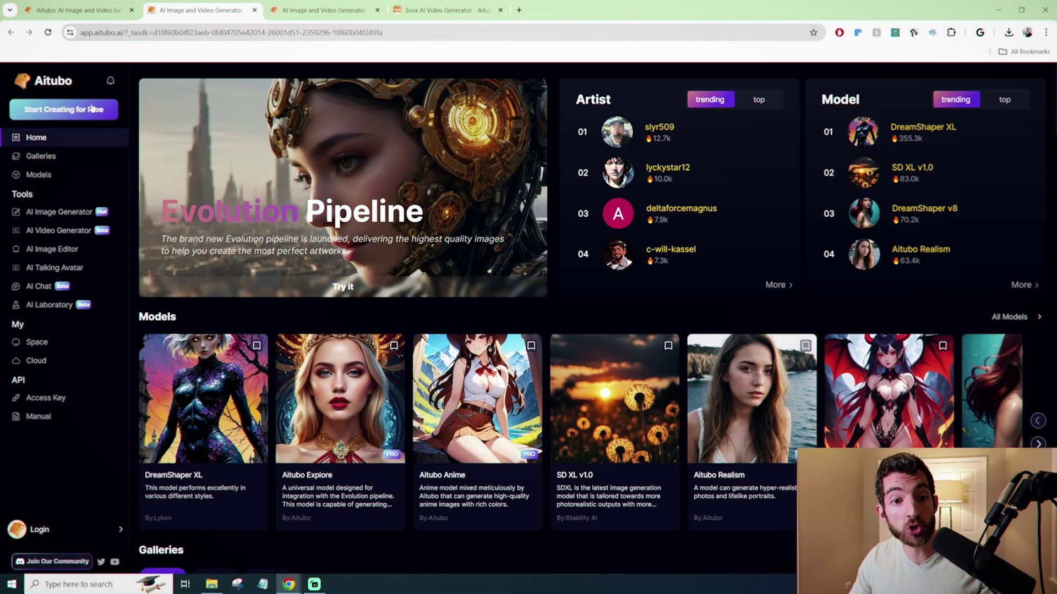
click(326, 236)
text(Elon Musk retro, comic book style, colorful, vintage)
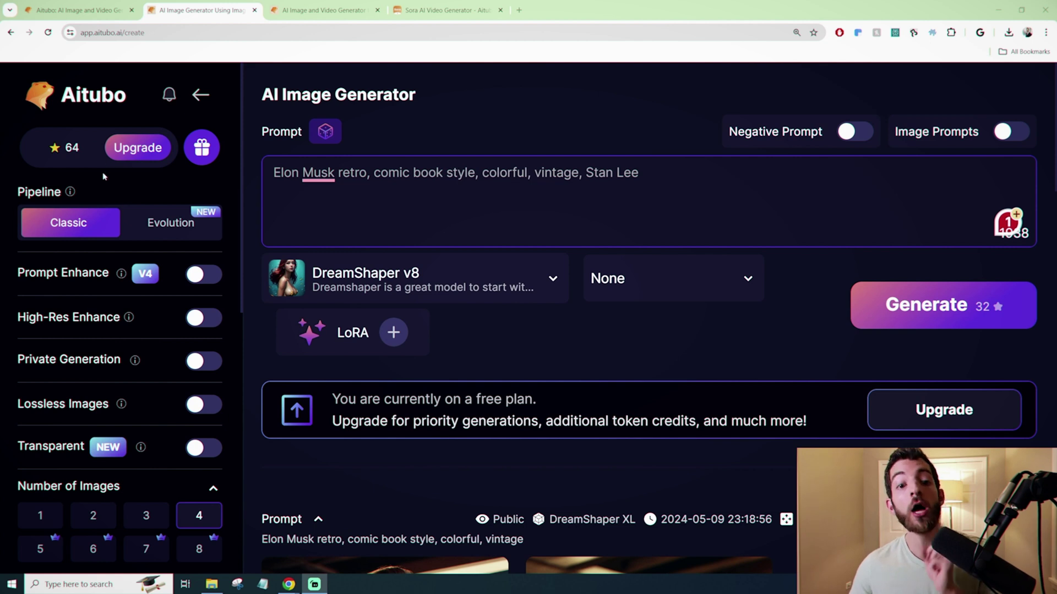
click(159, 233)
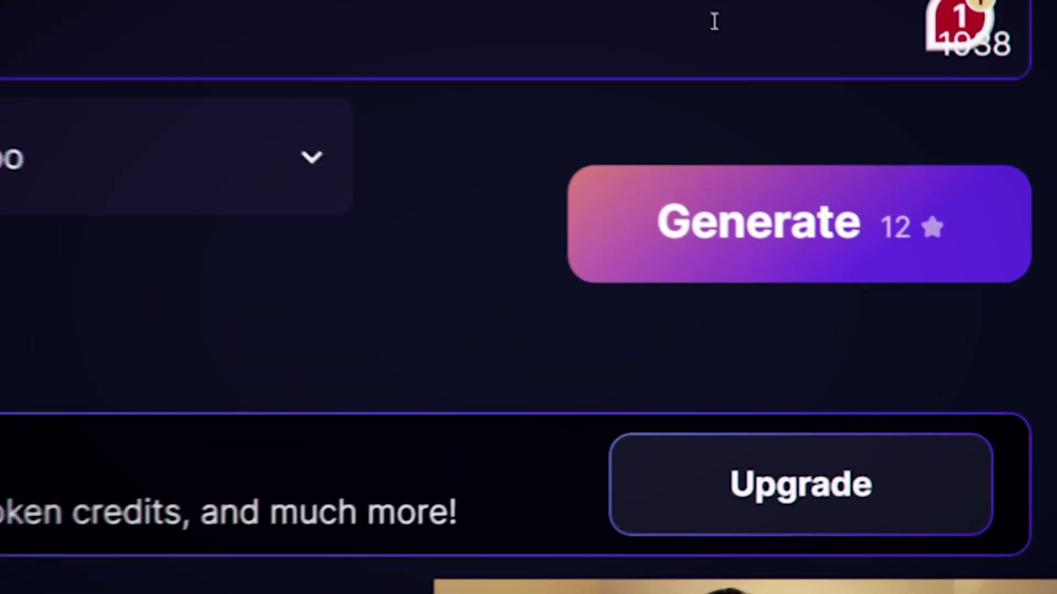
Step: Generate the images, then highlight the FAQ lines on 1GB cloud storage, commercial use and 100 initial tokens
click(764, 251)
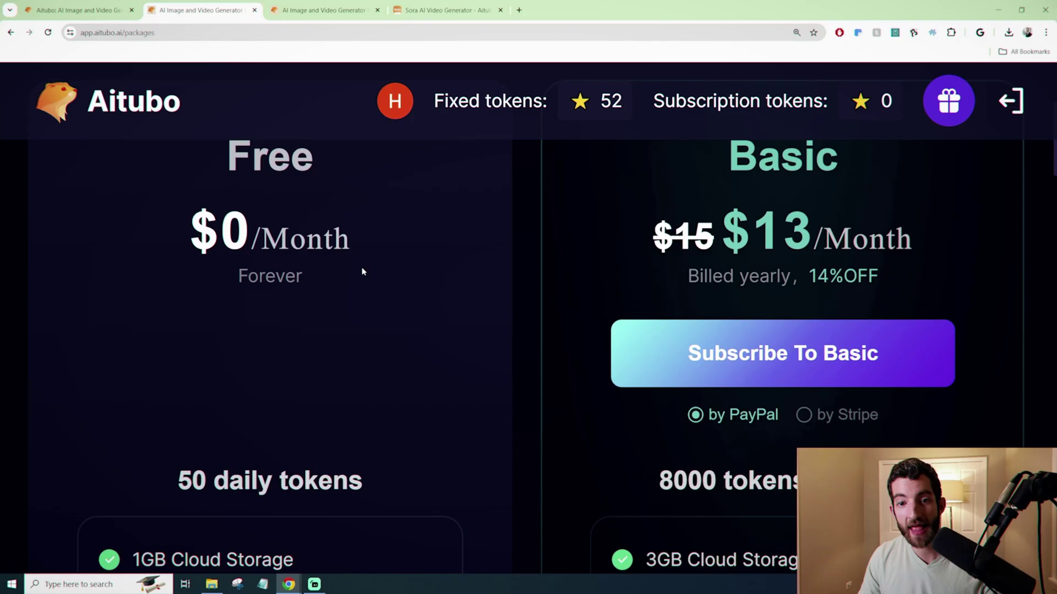
scroll(382, 337, down, 1)
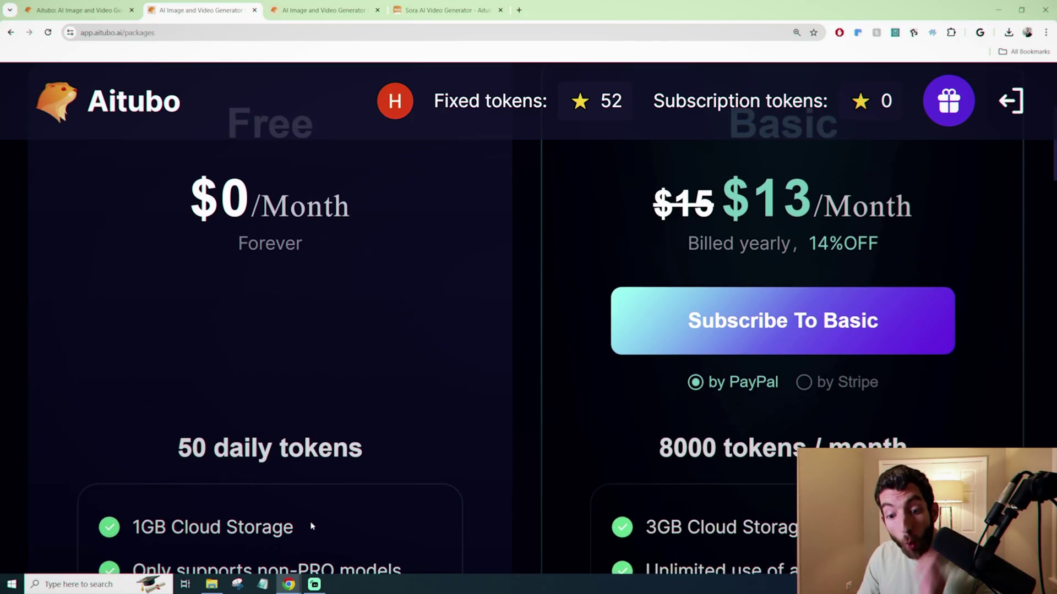
drag(310, 528, 155, 527)
drag(582, 341, 843, 347)
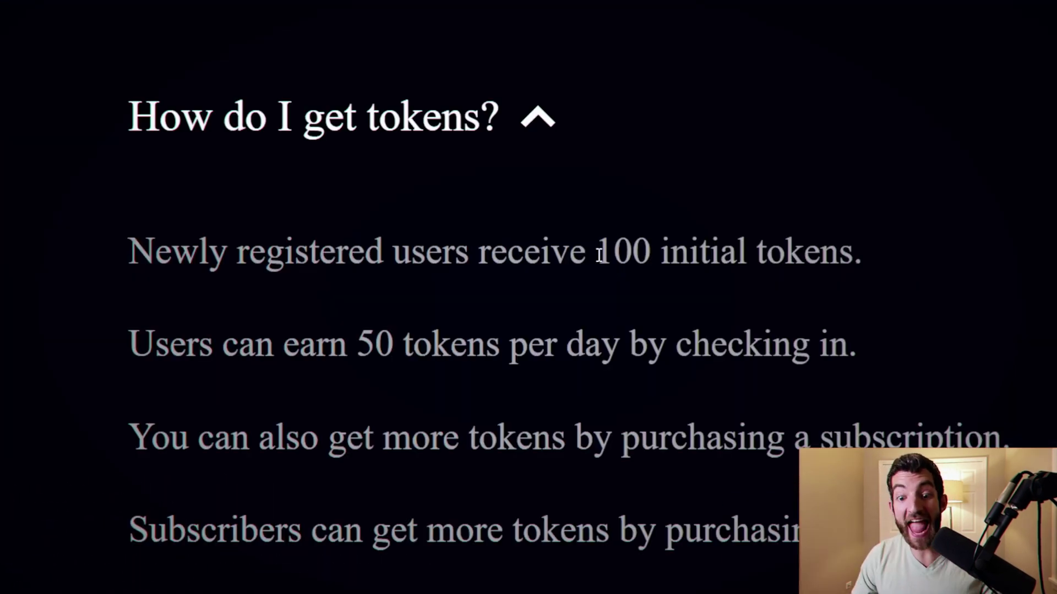
drag(600, 255, 838, 253)
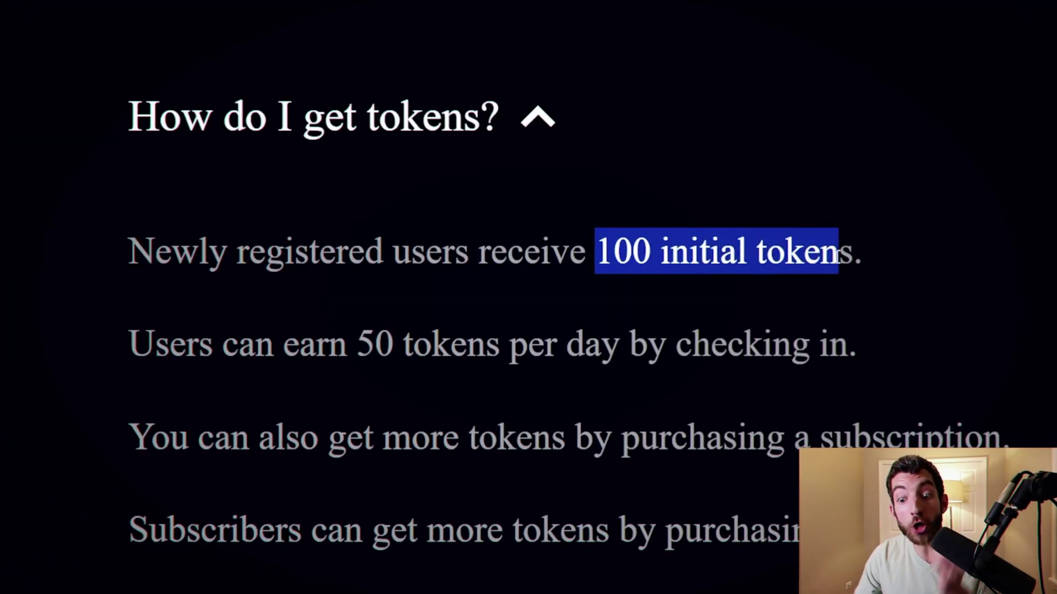